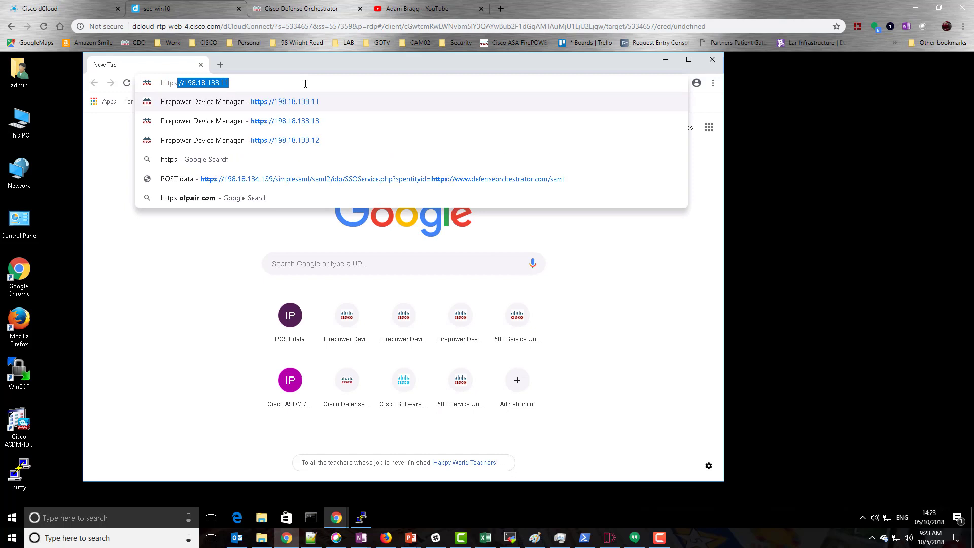
{"action": "key", "text": "Right"}
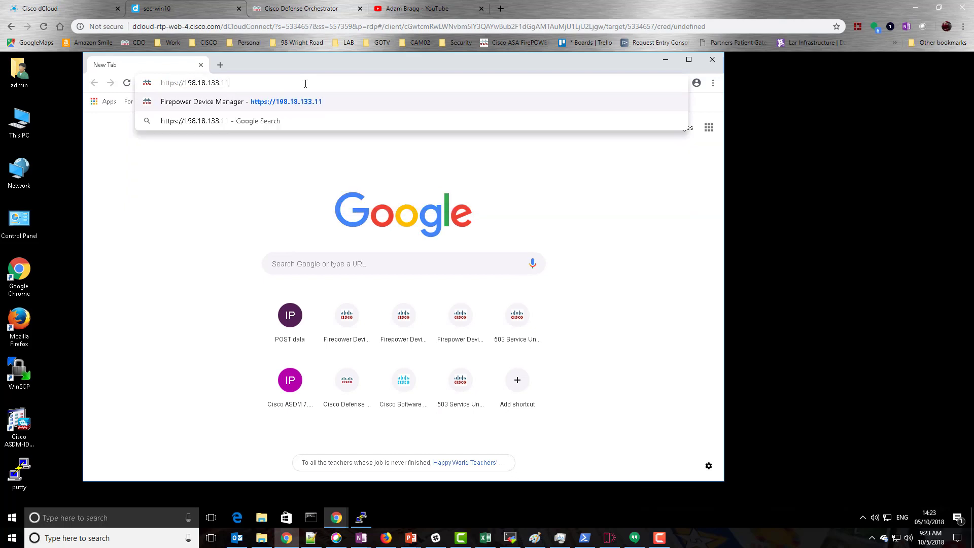
{"action": "key", "text": "BackSpace"}
{"action": "key", "text": "BackSpace"}
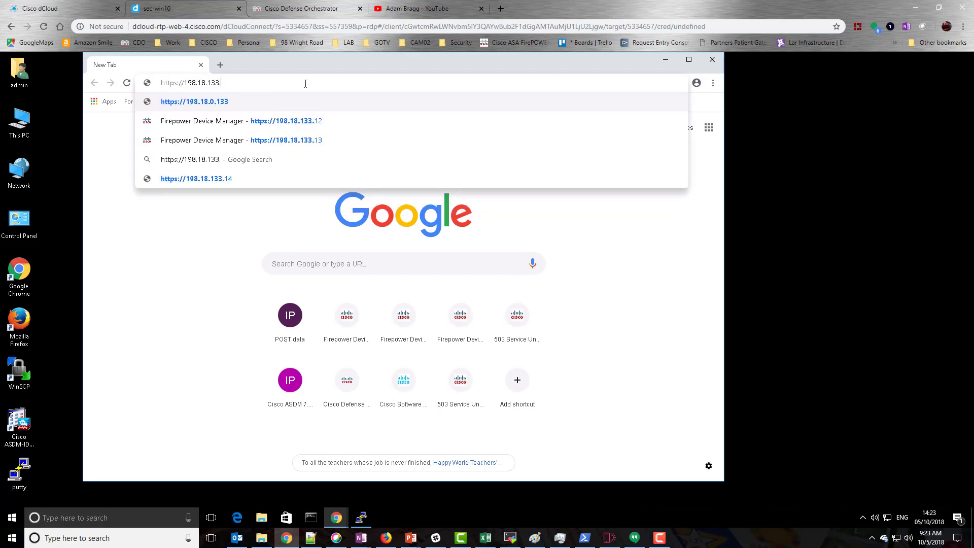
{"action": "key", "text": "BackSpace"}
{"action": "key", "text": "BackSpace"}
{"action": "key", "text": "BackSpace"}
{"action": "key", "text": "BackSpace"}
{"action": "type", "text": "0.1"}
{"action": "key", "text": "BackSpace"}
{"action": "key", "text": "BackSpace"}
{"action": "key", "text": "BackSpace"}
{"action": "type", "text": "134.139"}
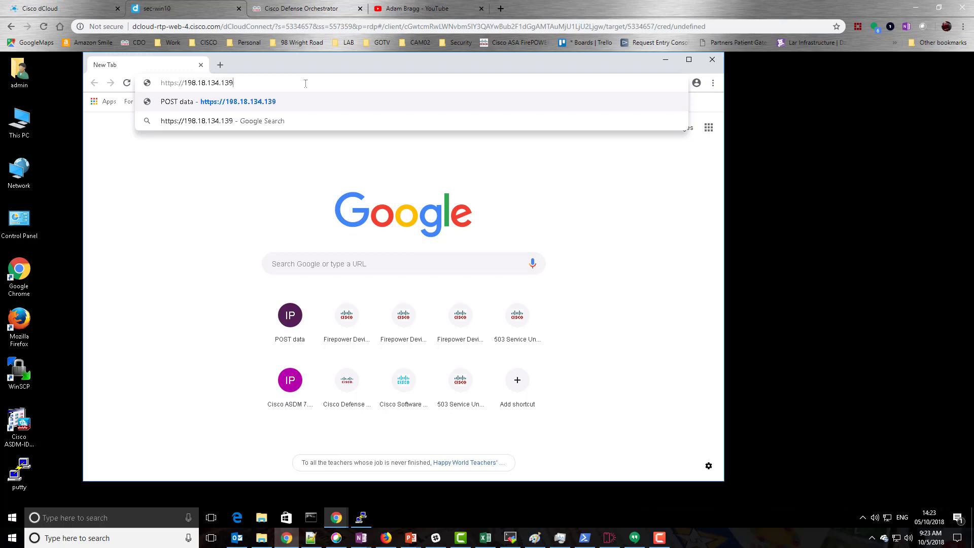
{"action": "key", "text": "Return"}
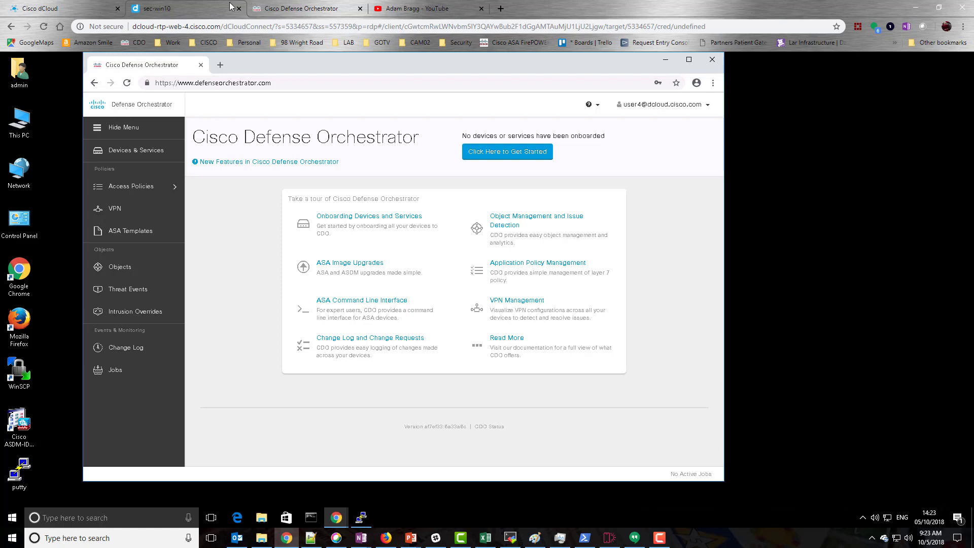
- Go to Devices & Services, then choose Secure Device Connectors from the account menu
{"action": "left_click", "coordinate": [136, 156]}
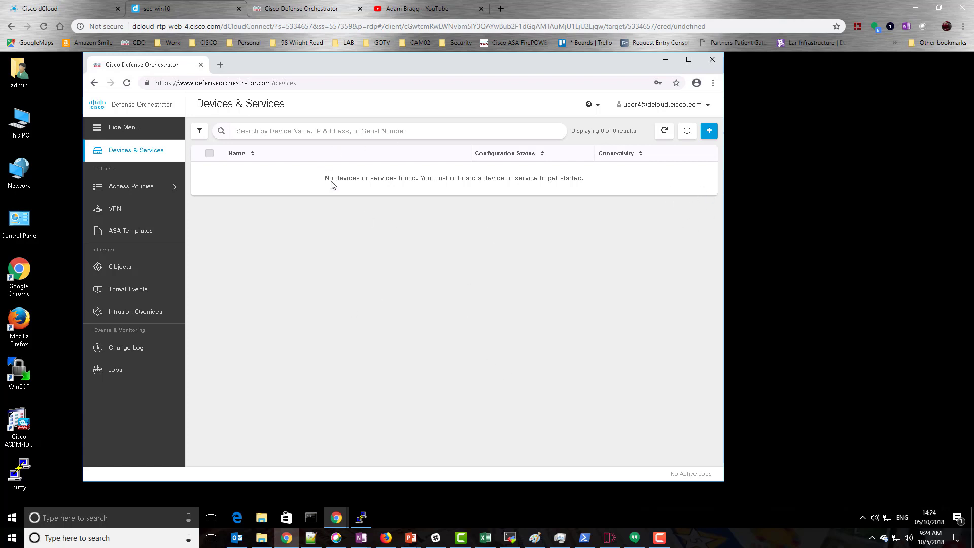
{"action": "left_click", "coordinate": [666, 105]}
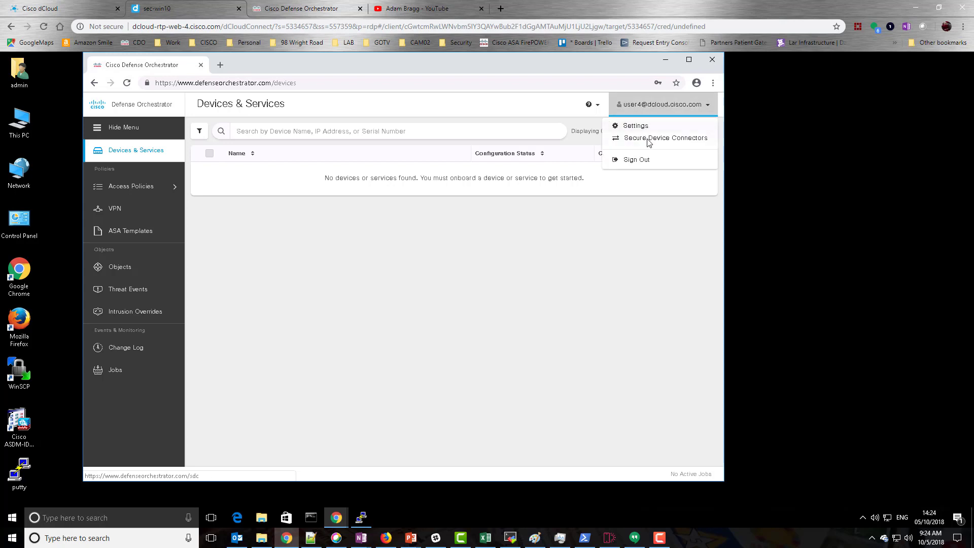
{"action": "left_click", "coordinate": [648, 143]}
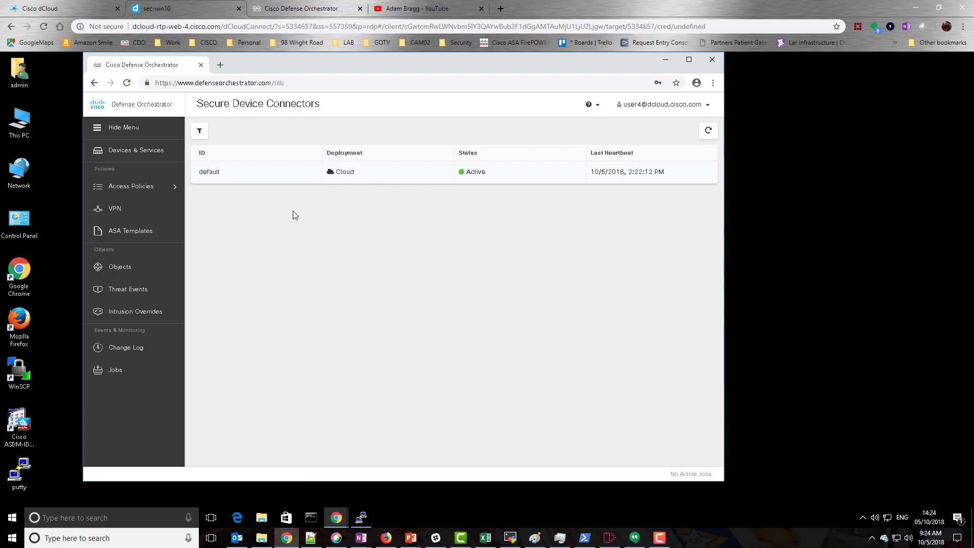
- Remove the default cloud connector, entering 'default' as the SDC name to confirm
{"action": "left_click", "coordinate": [418, 175]}
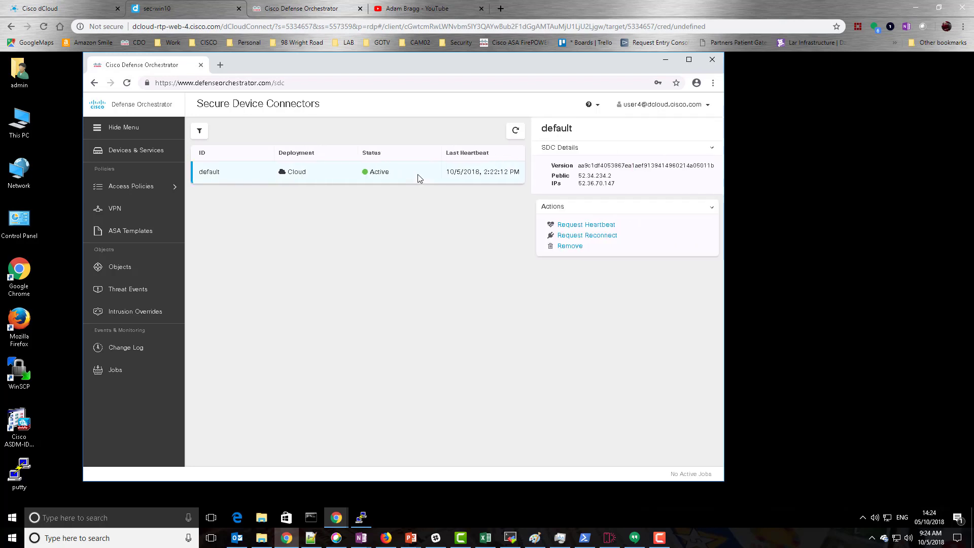
{"action": "left_click", "coordinate": [567, 246]}
{"action": "left_click", "coordinate": [339, 207]}
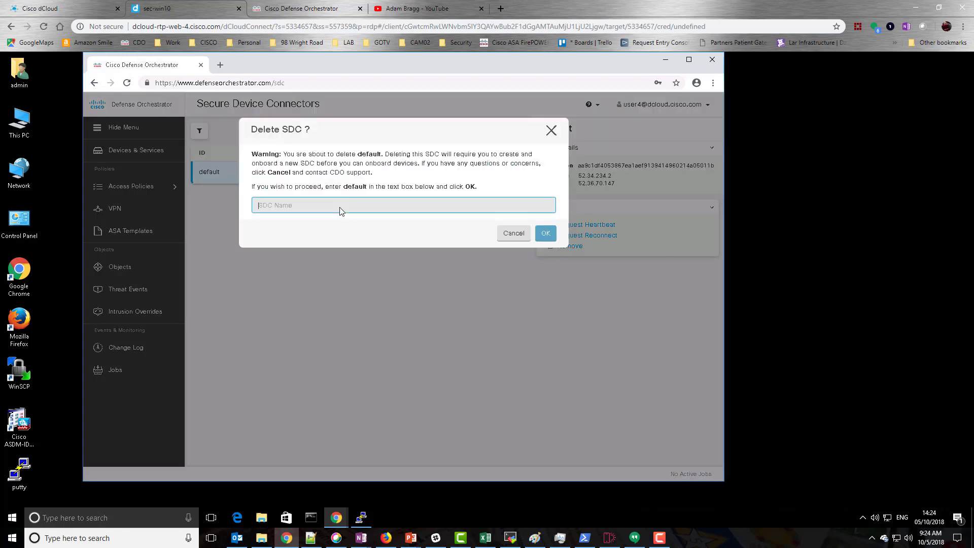
{"action": "type", "text": "default"}
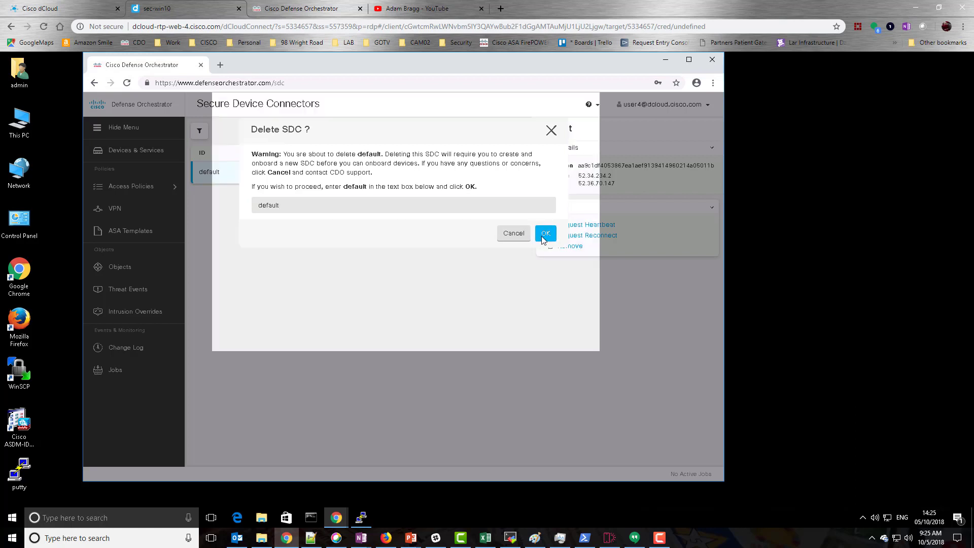
{"action": "left_click", "coordinate": [542, 237]}
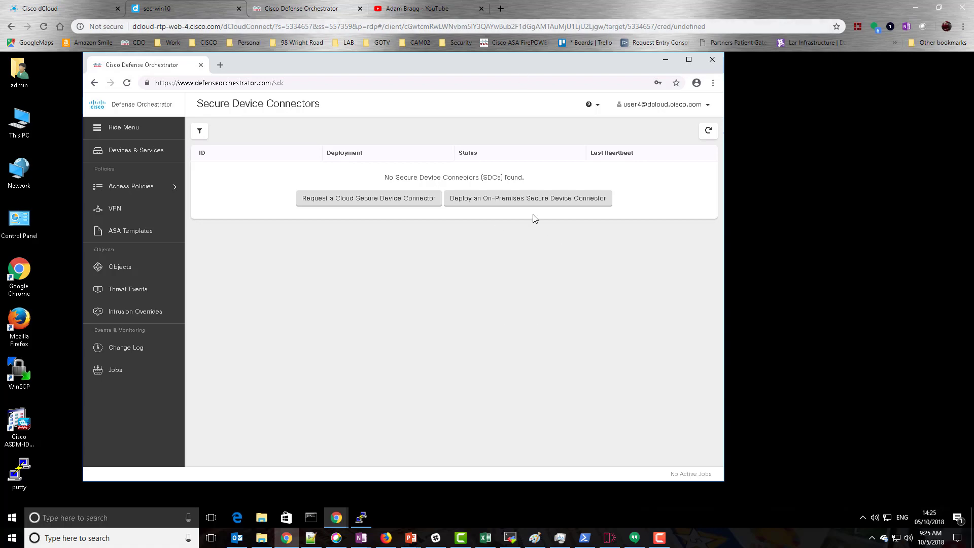
- Start deploying an On-Premises Secure Device Connector and copy the CDO bootstrap data
{"action": "left_click", "coordinate": [501, 201]}
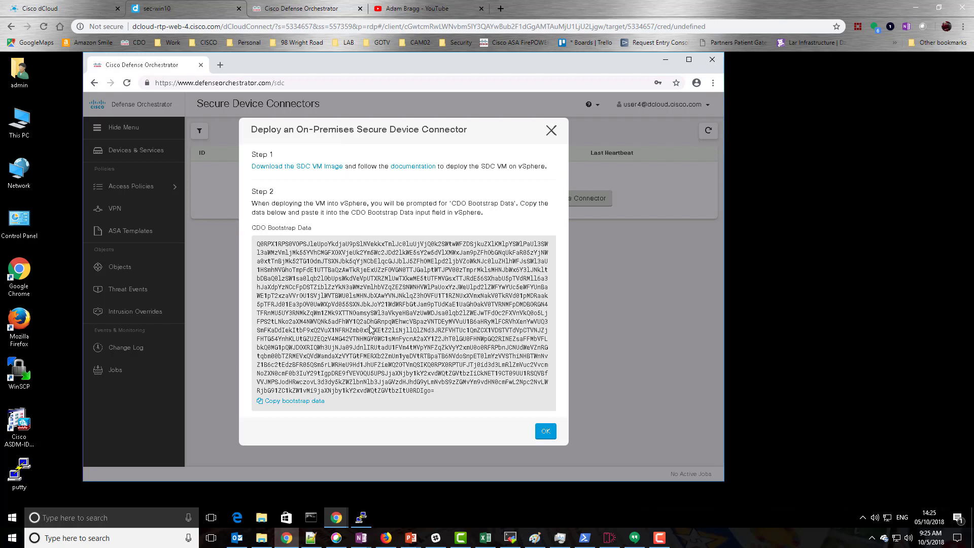
{"action": "left_click", "coordinate": [317, 403]}
- Launch PuTTY, open the saved SDC session to 198.18.133.180, and log in as root
{"action": "double_click", "coordinate": [19, 474]}
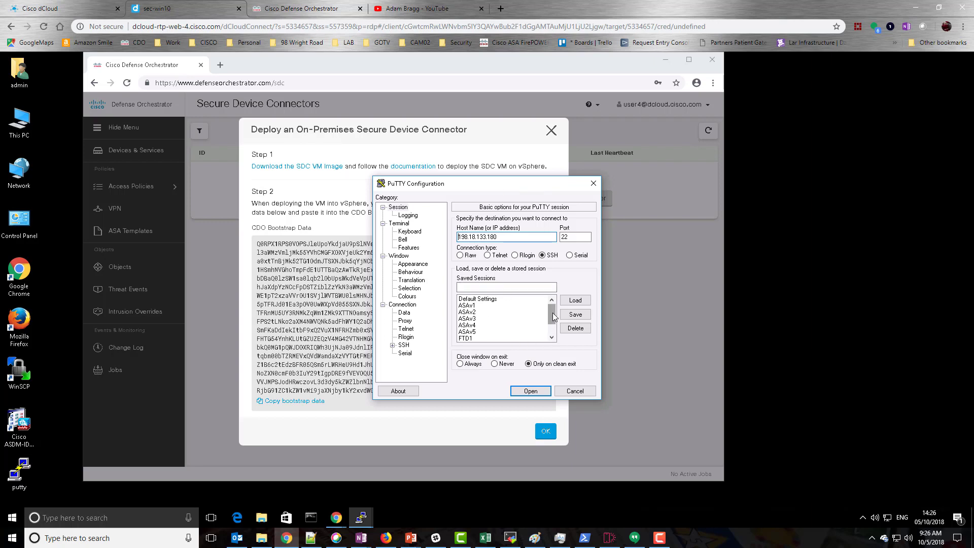
{"action": "left_click_drag", "start_coordinate": [553, 317], "coordinate": [553, 335]}
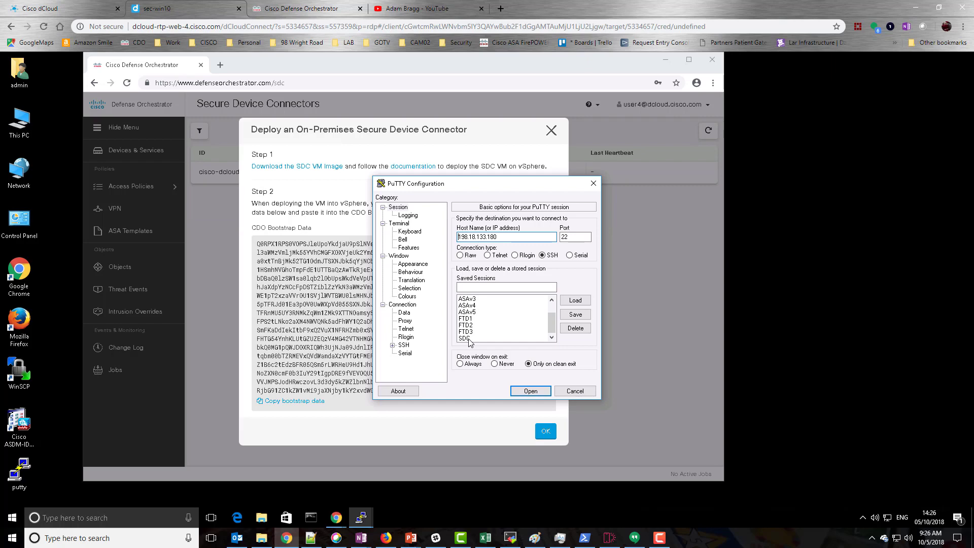
{"action": "double_click", "coordinate": [464, 339]}
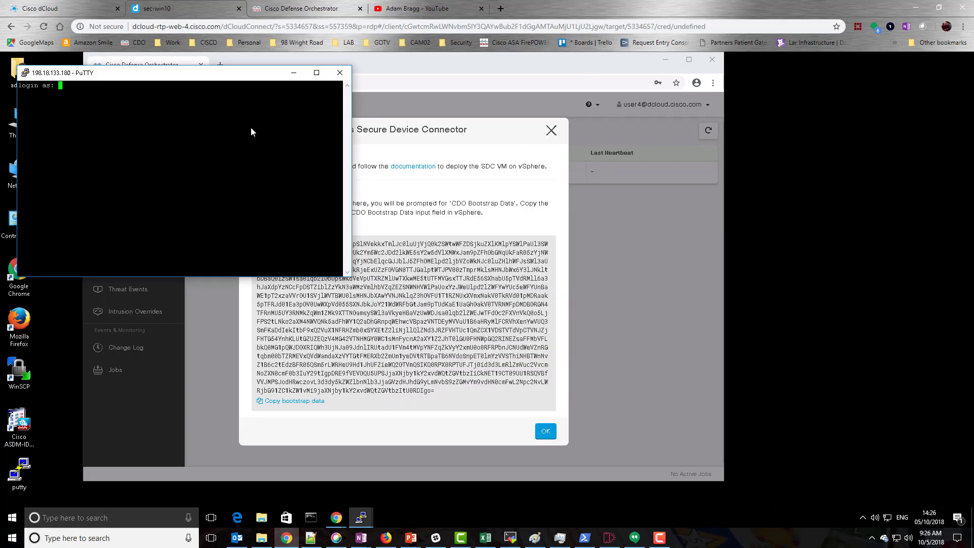
{"action": "left_click_drag", "start_coordinate": [262, 73], "coordinate": [372, 172]}
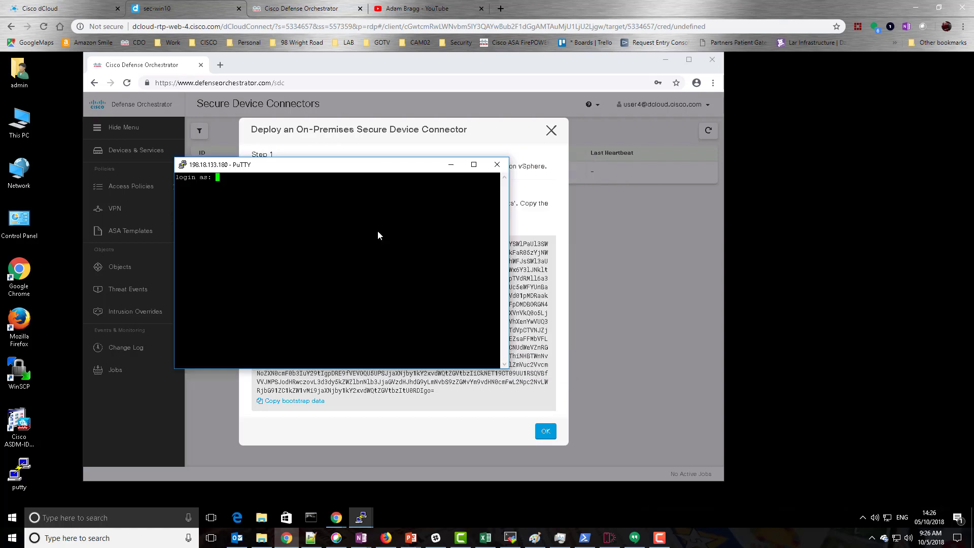
{"action": "type", "text": "root"}
{"action": "key", "text": "Return"}
{"action": "key", "text": "Return"}
- Switch to the sdc user with su - sdc, list its home folder with ls -la, and enter ./cdo-sdc-boot.sh
{"action": "type", "text": "su"}
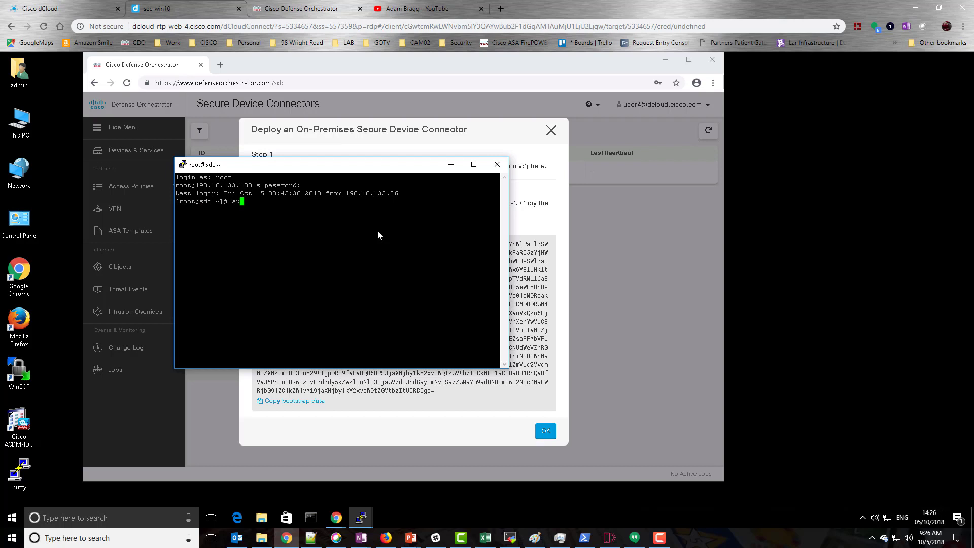
{"action": "type", "text": " - sdc"}
{"action": "key", "text": "Return"}
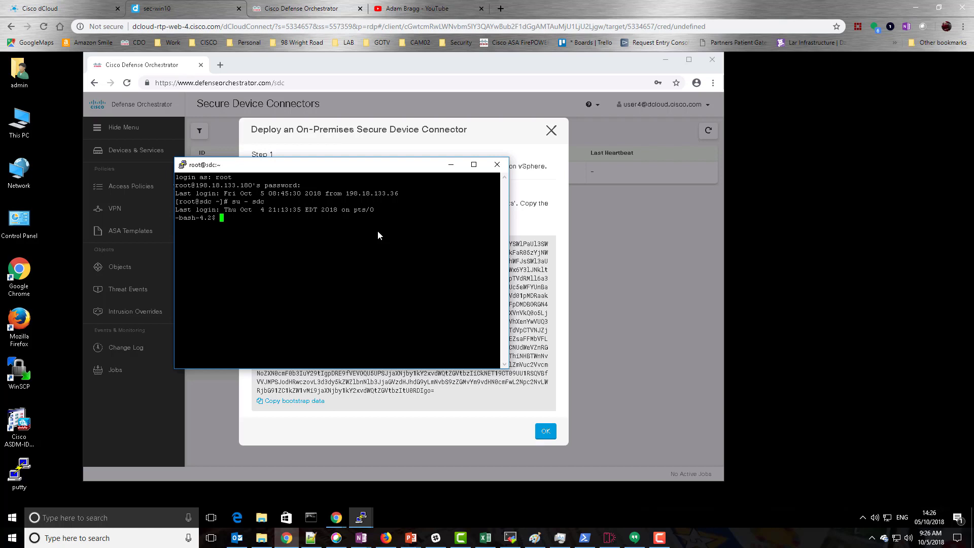
{"action": "type", "text": "ls -la"}
{"action": "key", "text": "Return"}
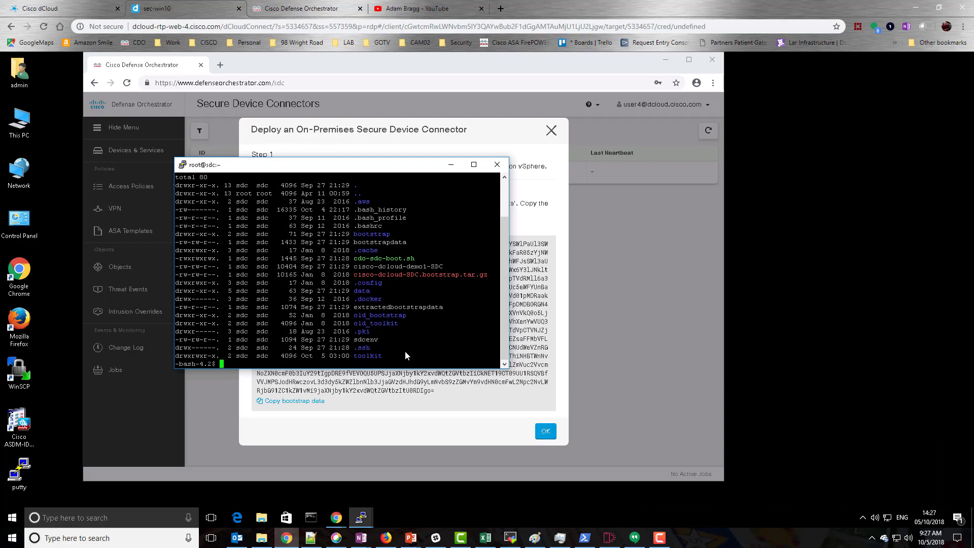
{"action": "type", "text": "./cdo-sdc-boot.sh"}
- Run cdo-sdc-boot.sh and paste the copied CDO bootstrap data at its prompt
{"action": "key", "text": "Return"}
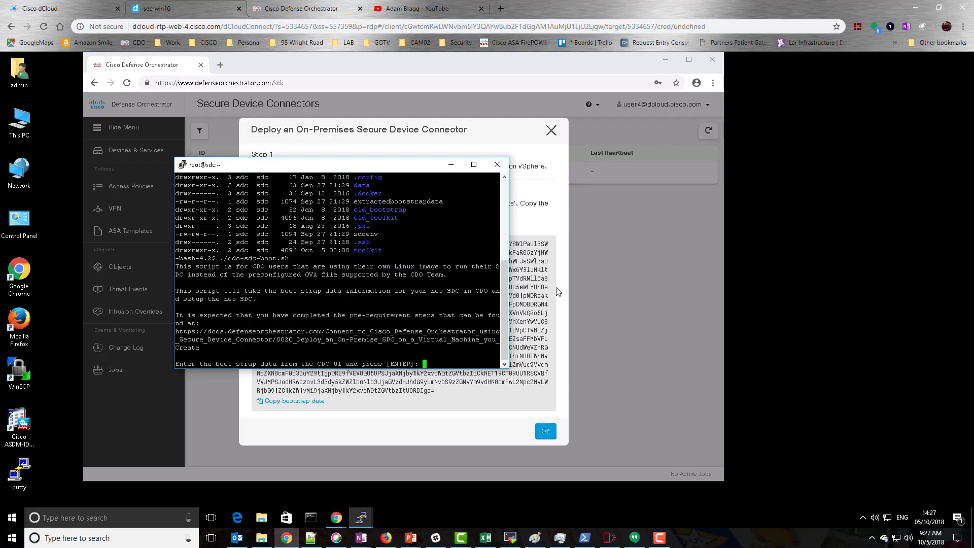
{"action": "left_click_drag", "start_coordinate": [398, 172], "coordinate": [278, 138]}
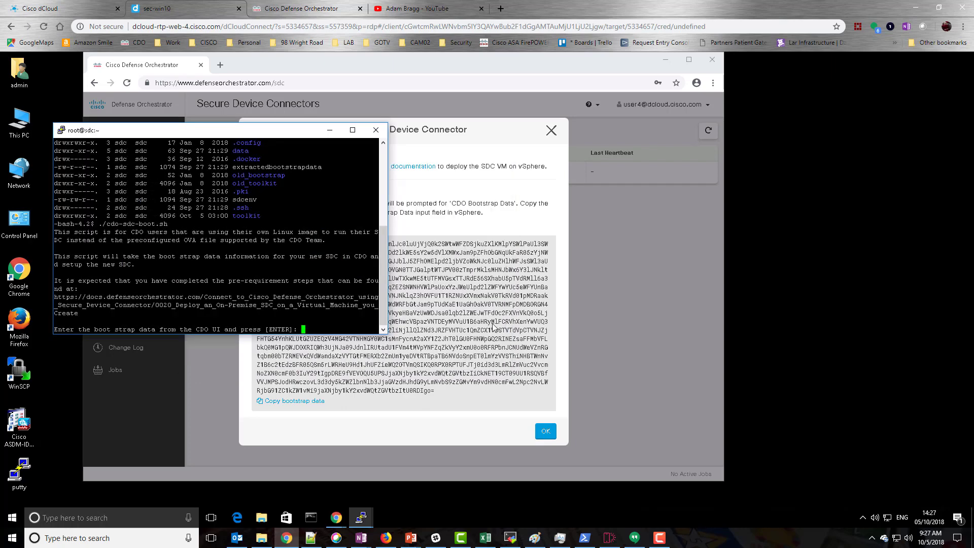
{"action": "left_click", "coordinate": [442, 286]}
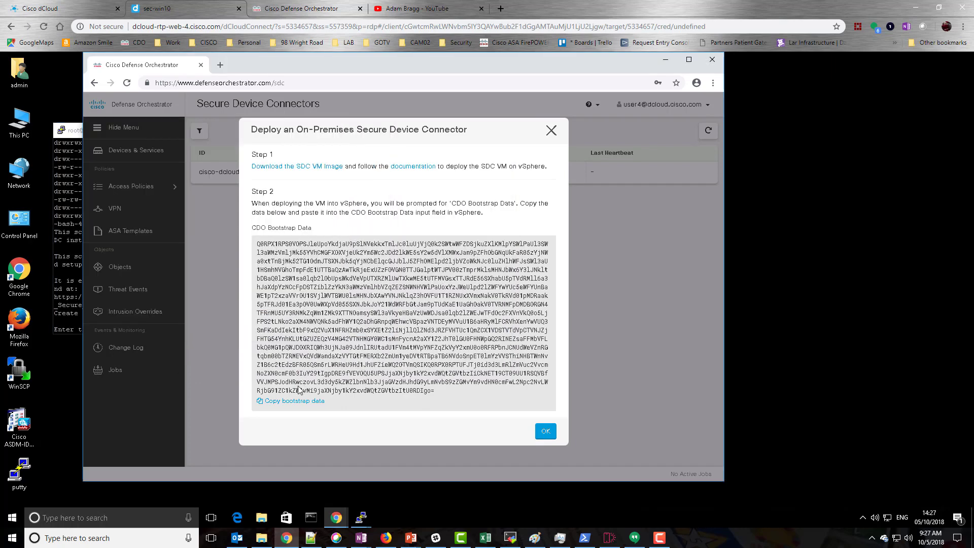
{"action": "left_click", "coordinate": [361, 517]}
{"action": "left_click", "coordinate": [385, 466]}
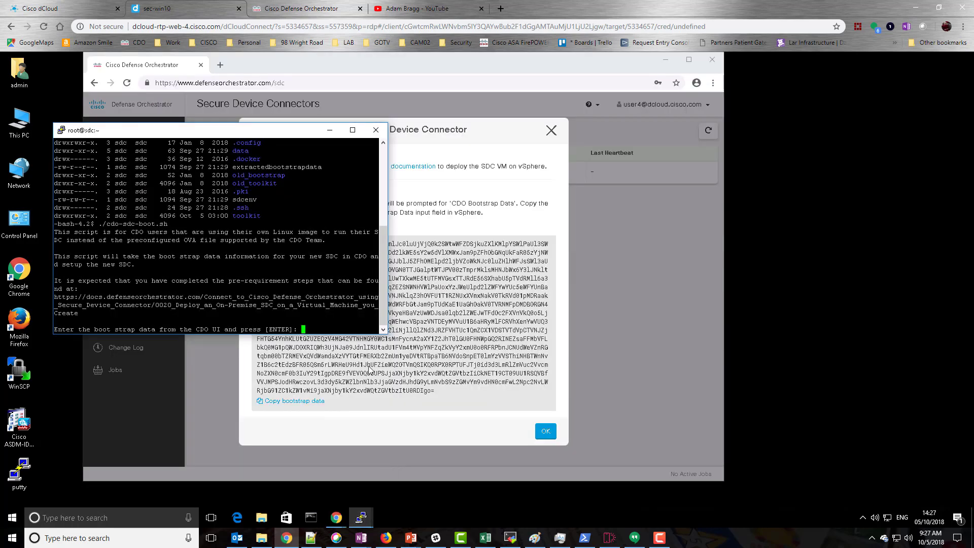
{"action": "right_click", "coordinate": [309, 327]}
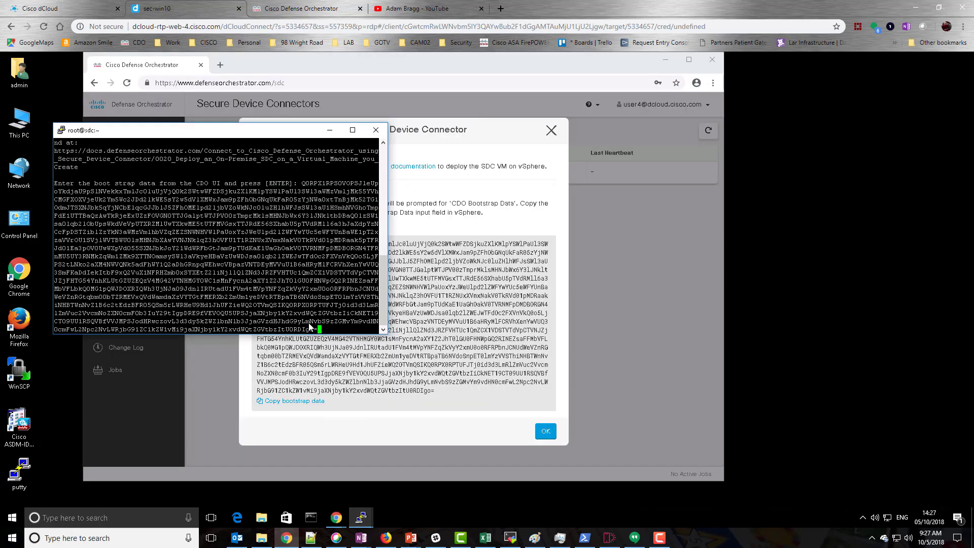
{"action": "key", "text": "Return"}
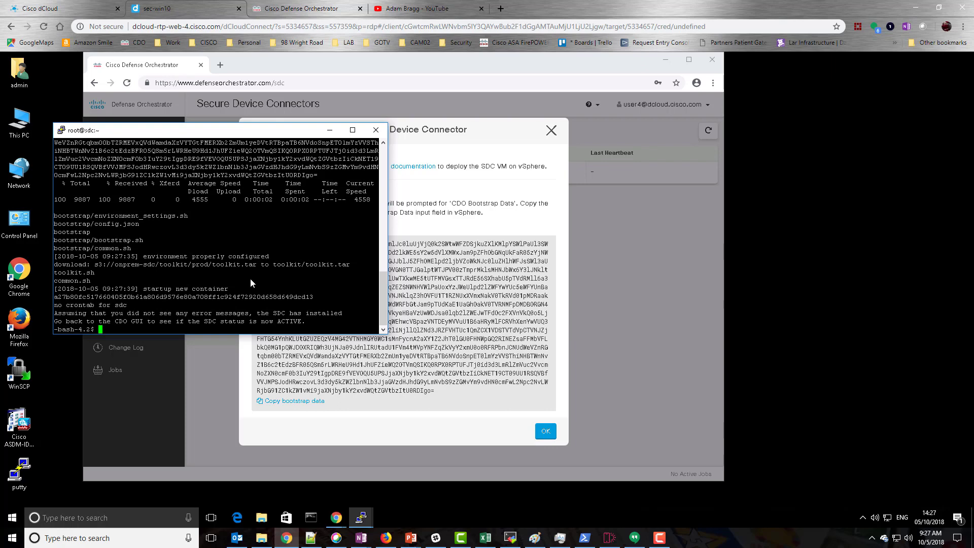
- List the home folder, then move into the data folder and list it
{"action": "type", "text": "ls"}
{"action": "key", "text": "Return"}
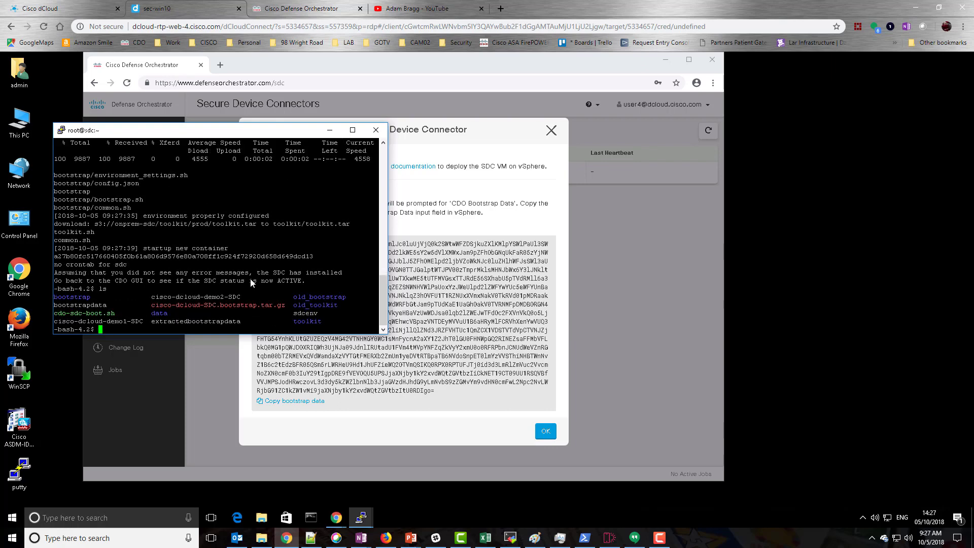
{"action": "type", "text": "cd data"}
{"action": "key", "text": "Return"}
{"action": "type", "text": "ls"}
{"action": "key", "text": "Return"}
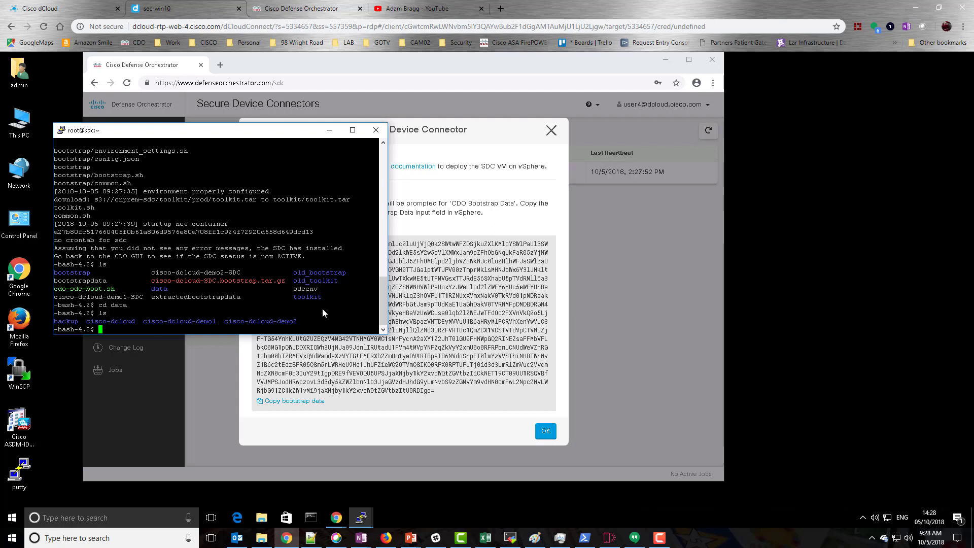
- Change into cisco-dcloud-demo2 and then its logs folder
{"action": "type", "text": "cd cisc"}
{"action": "key", "text": "Tab"}
{"action": "type", "text": "-demo"}
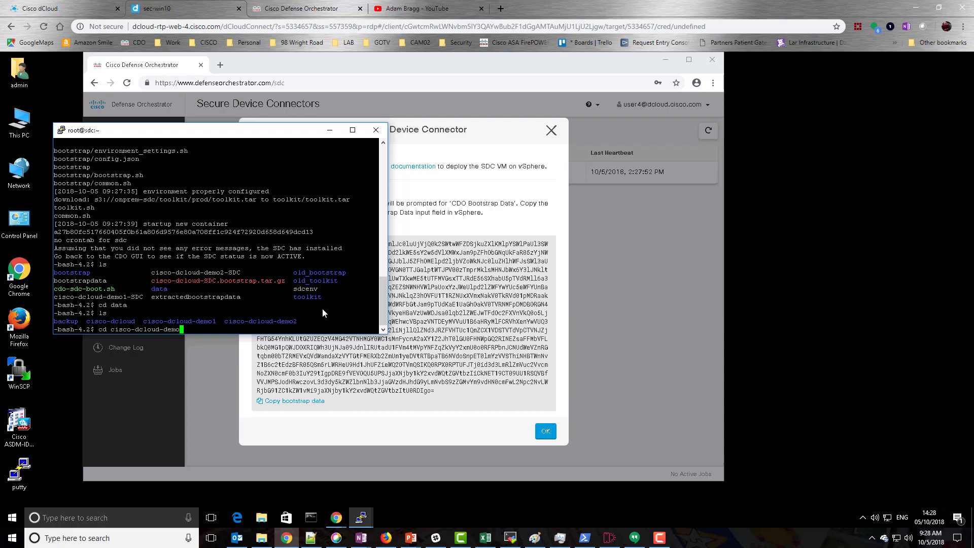
{"action": "type", "text": "2"}
{"action": "key", "text": "Tab"}
{"action": "key", "text": "Return"}
{"action": "type", "text": "ls"}
{"action": "key", "text": "Return"}
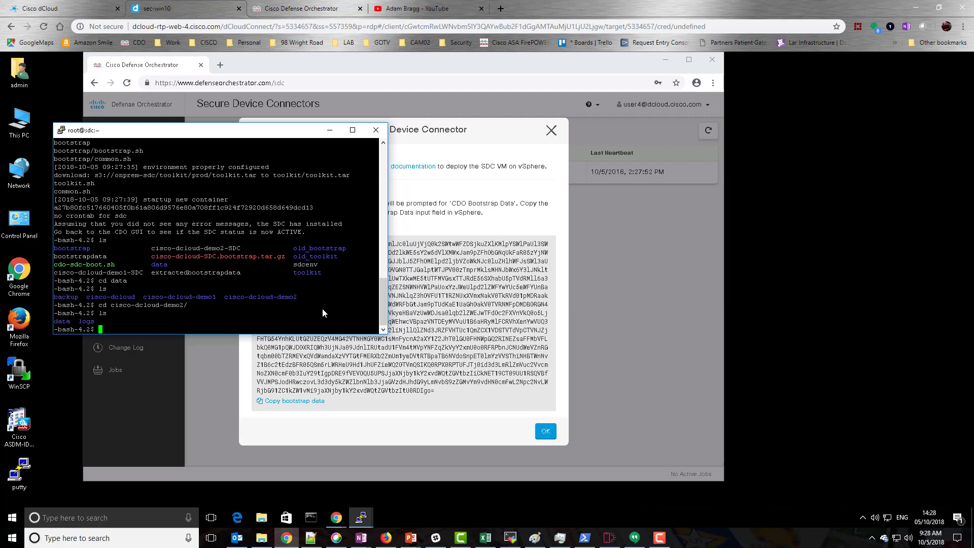
{"action": "type", "text": "cd lo"}
{"action": "key", "text": "Tab"}
{"action": "key", "text": "Return"}
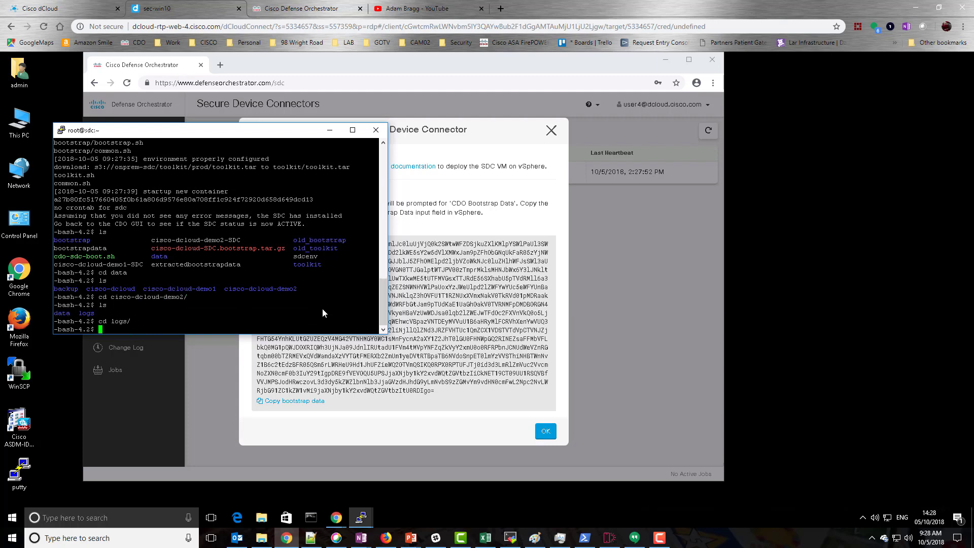
- List the logs folder with ls -al and follow lar.log with tail -f
{"action": "type", "text": "tai"}
{"action": "key", "text": "BackSpace"}
{"action": "key", "text": "BackSpace"}
{"action": "key", "text": "BackSpace"}
{"action": "type", "text": "ls a-"}
{"action": "key", "text": "BackSpace"}
{"action": "key", "text": "BackSpace"}
{"action": "type", "text": "l-a"}
{"action": "key", "text": "BackSpace"}
{"action": "key", "text": "BackSpace"}
{"action": "key", "text": "BackSpace"}
{"action": "type", "text": "-al"}
{"action": "key", "text": "Return"}
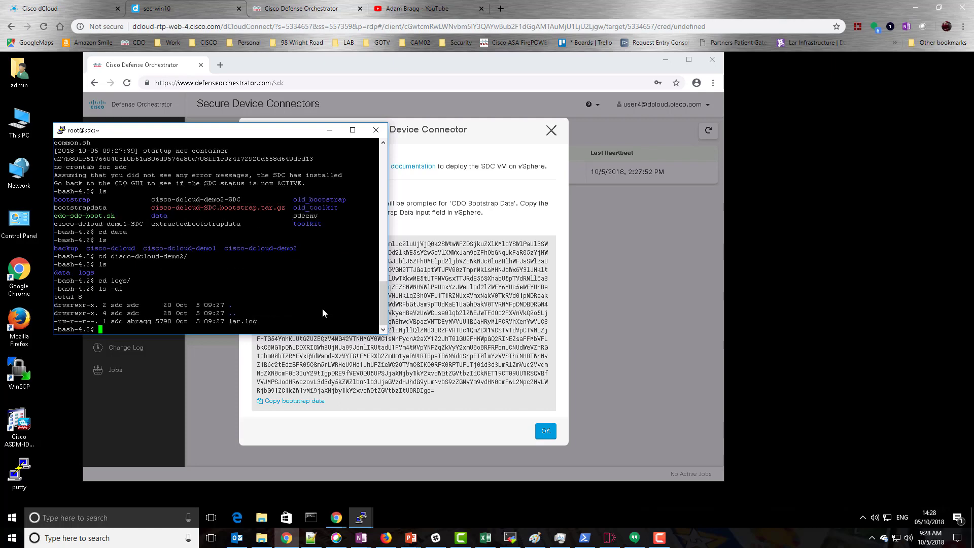
{"action": "type", "text": "tail -f lar.log"}
{"action": "key", "text": "Return"}
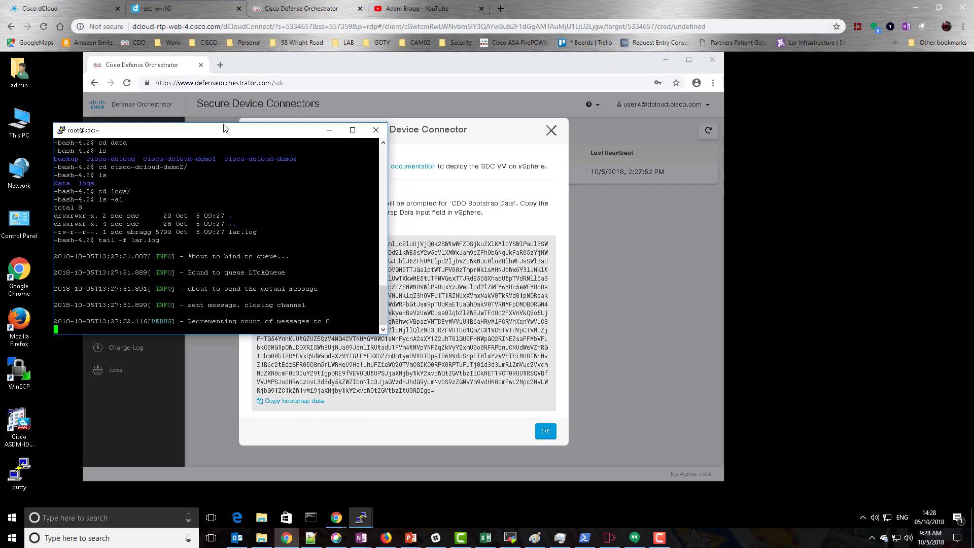
- Close the deployment dialog and open the cisco-dcloud-demo2-SDC connector's details
{"action": "left_click_drag", "start_coordinate": [221, 131], "coordinate": [213, 153]}
{"action": "left_click", "coordinate": [546, 431]}
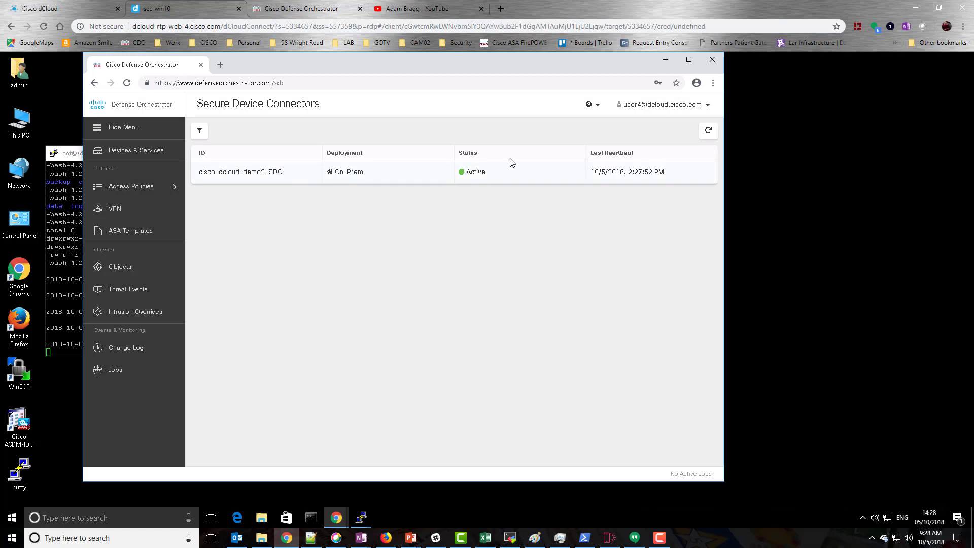
{"action": "left_click", "coordinate": [525, 176]}
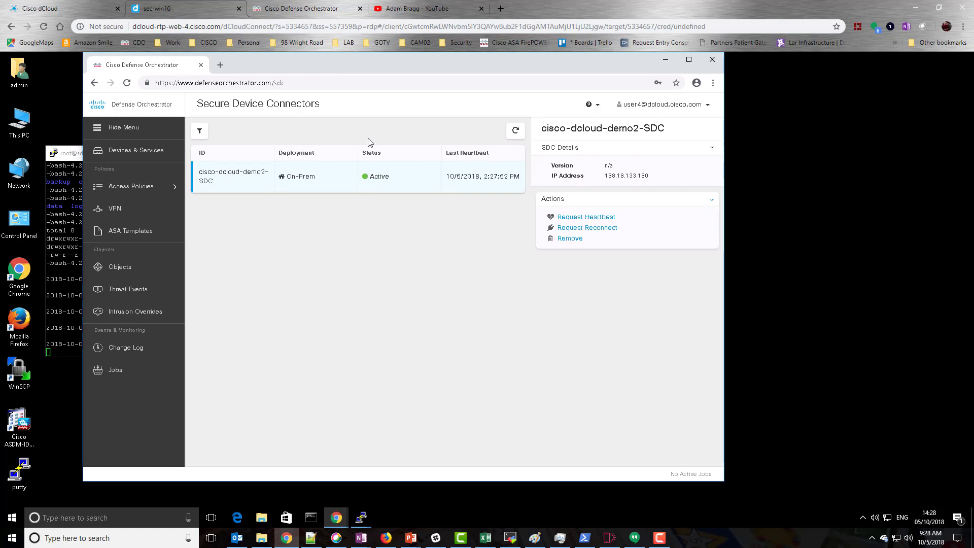
{"action": "left_click_drag", "start_coordinate": [349, 70], "coordinate": [509, 82]}
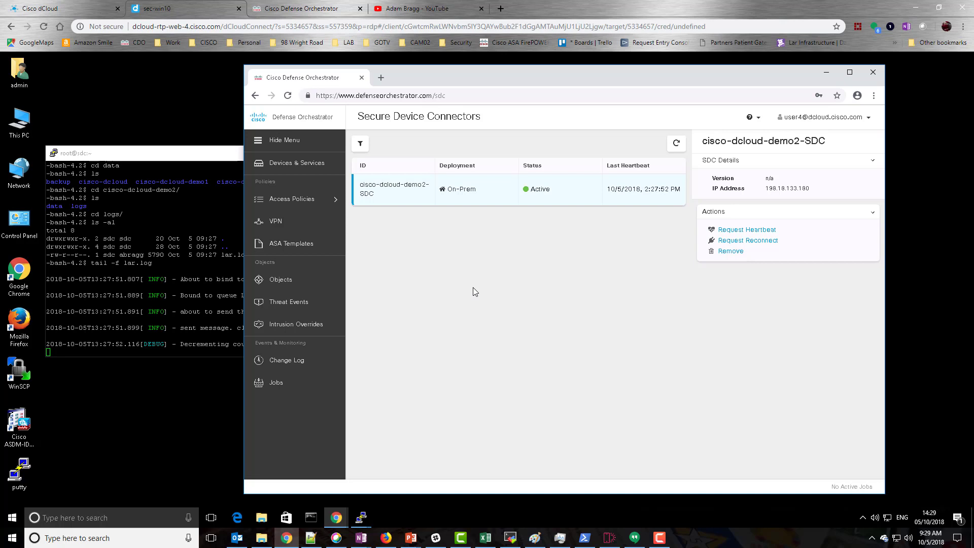
- Request a heartbeat from cisco-dcloud-demo2-SDC, check the PuTTY log, then request a reconnect
{"action": "left_click", "coordinate": [744, 231]}
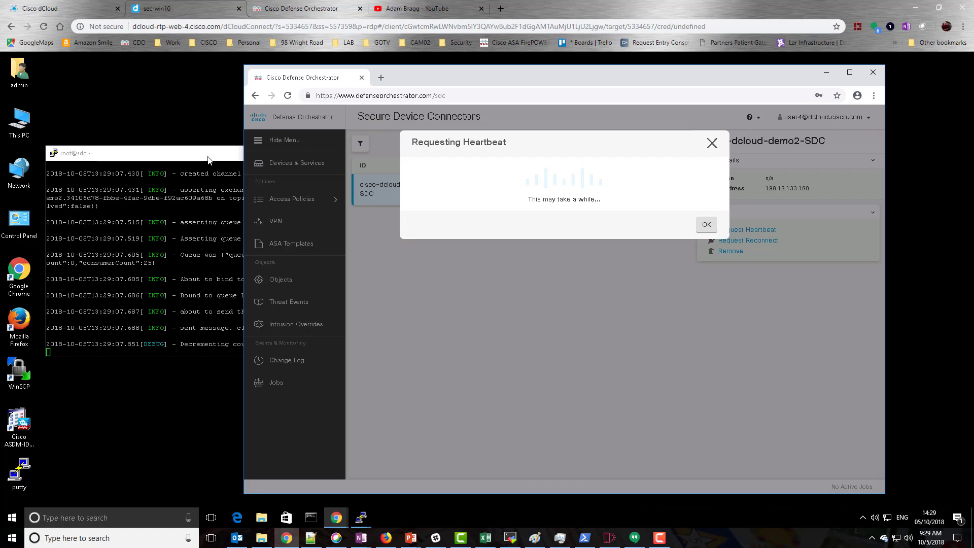
{"action": "left_click", "coordinate": [208, 160]}
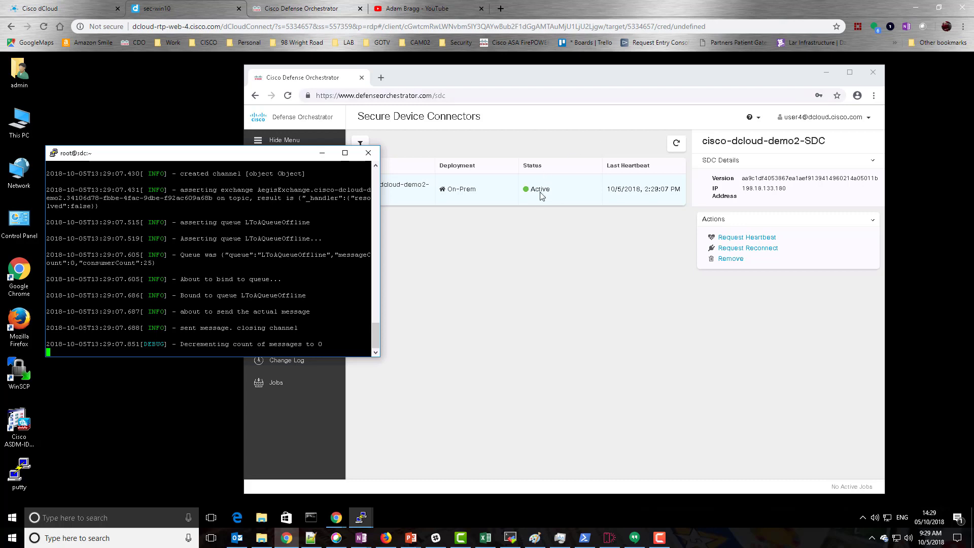
{"action": "left_click", "coordinate": [764, 248]}
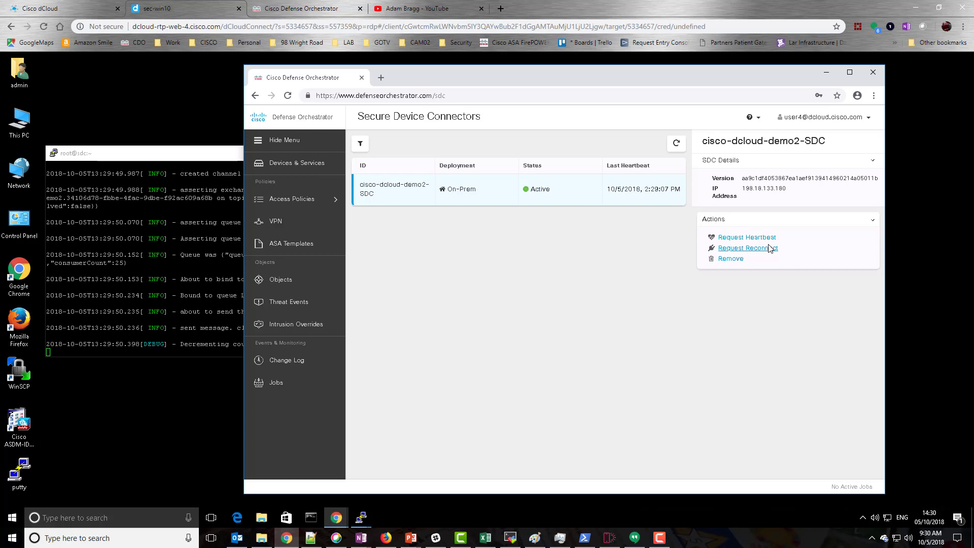
- Return to the Devices & Services page from the left sidebar
{"action": "left_click", "coordinate": [288, 164]}
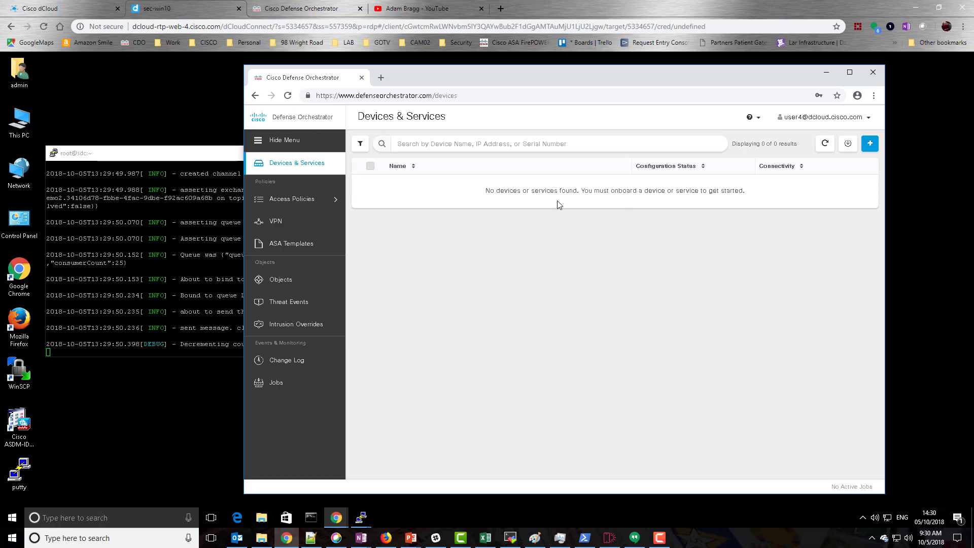
{"action": "left_click_drag", "start_coordinate": [564, 78], "coordinate": [520, 91]}
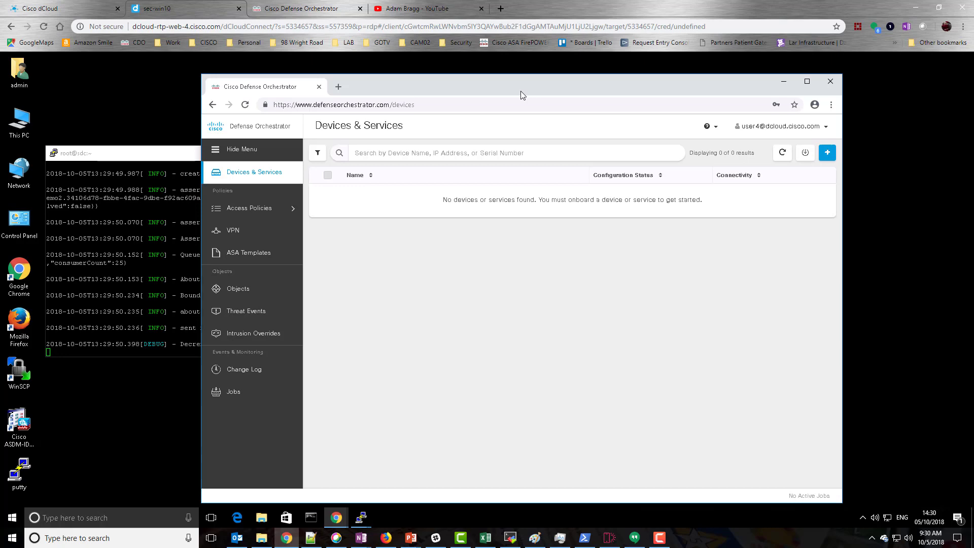